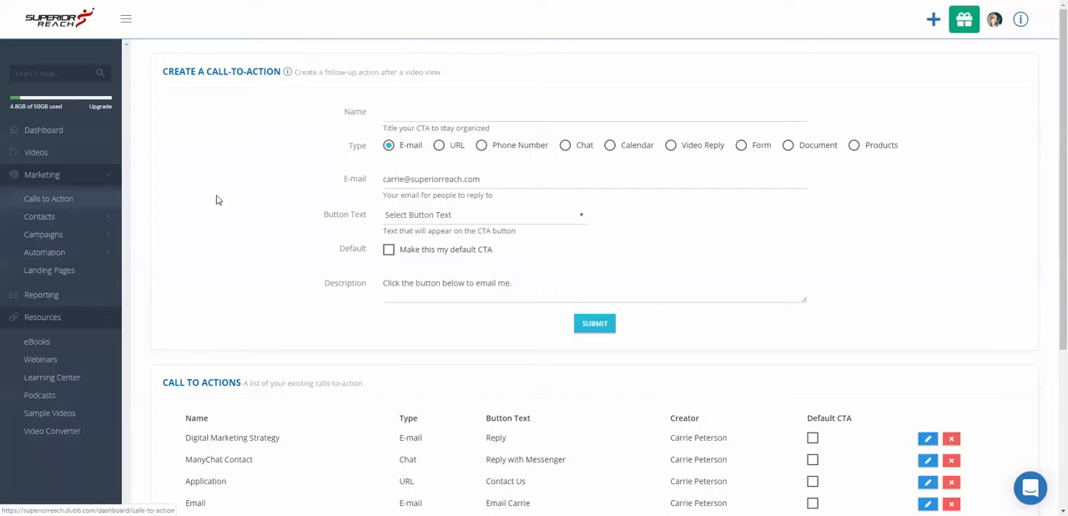
Set the new call-to-action's type to Calendar with the Book Like a Boss integration
left_click(610, 147)
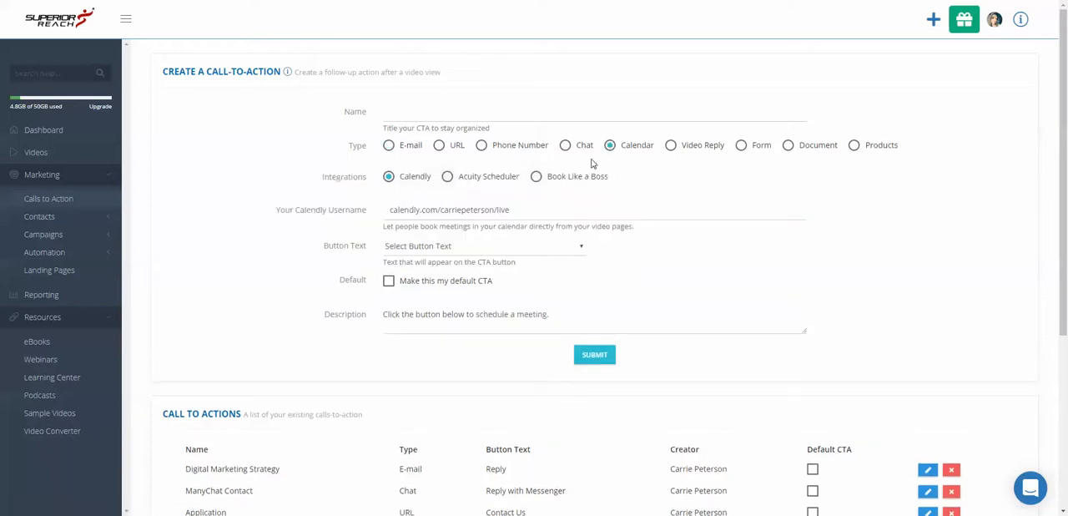
left_click(537, 177)
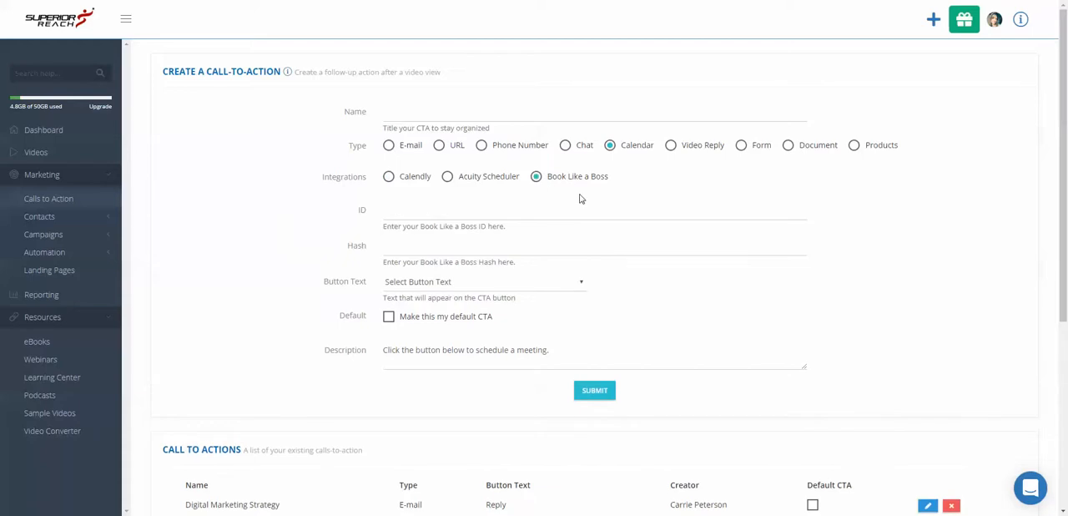
left_click(539, 212)
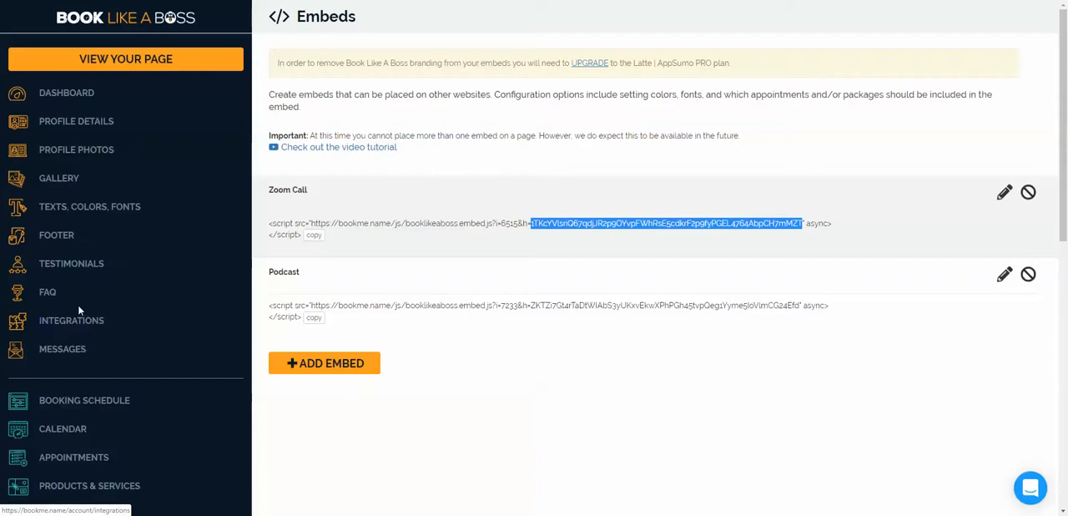
Copy the Zoom Call embed's ID from the Book Like a Boss embed code and paste it into the call-to-action's ID
scroll(110, 427, "down", 1)
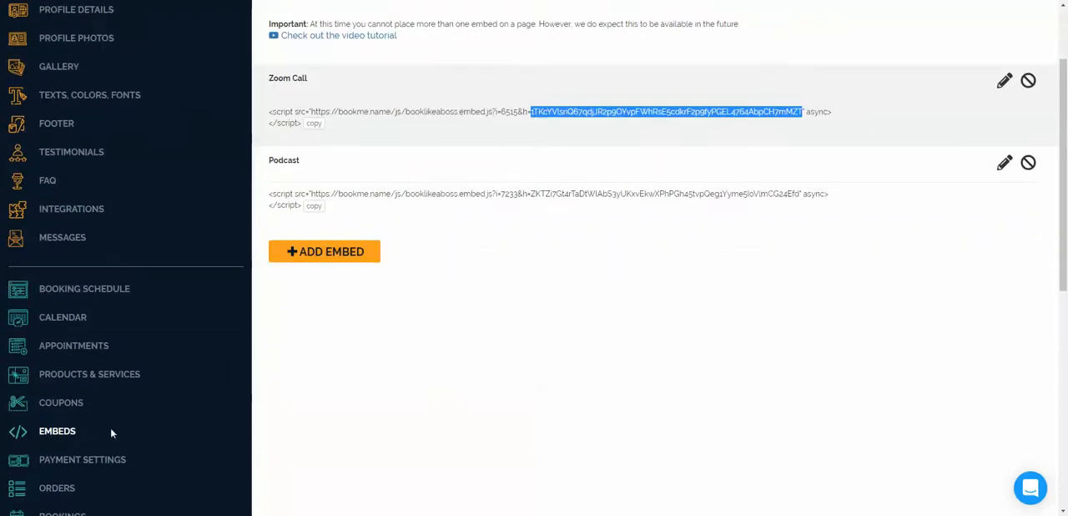
scroll(461, 429, "up", 1)
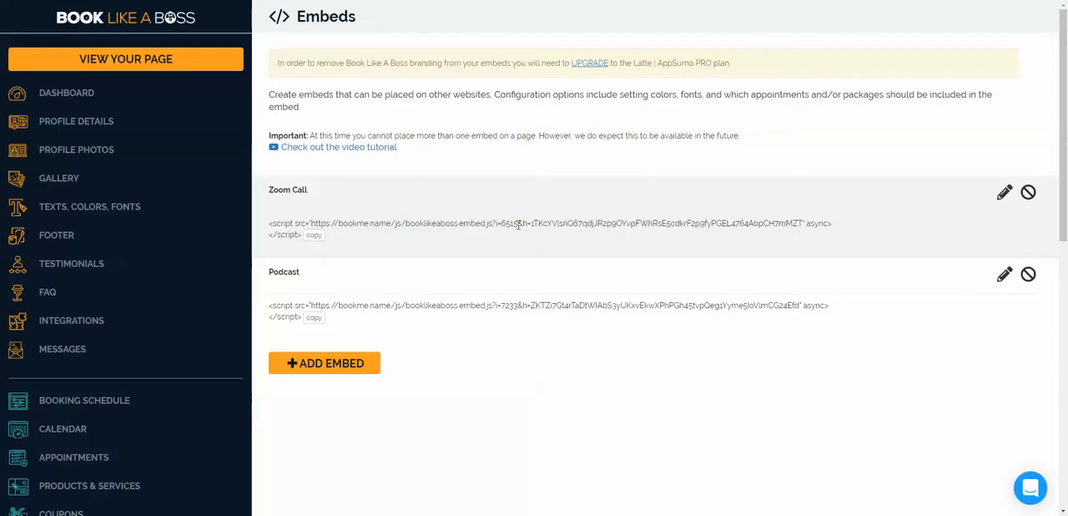
mouse_move(518, 223)
left_mouse_down()
mouse_move(498, 224)
mouse_move(523, 223)
left_mouse_up()
right_click(509, 223)
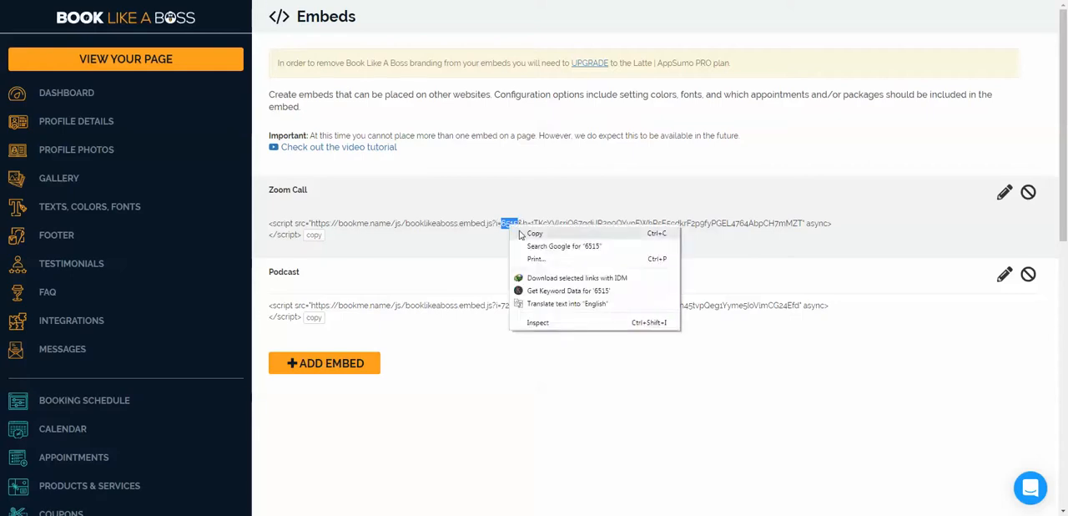
left_click(524, 234)
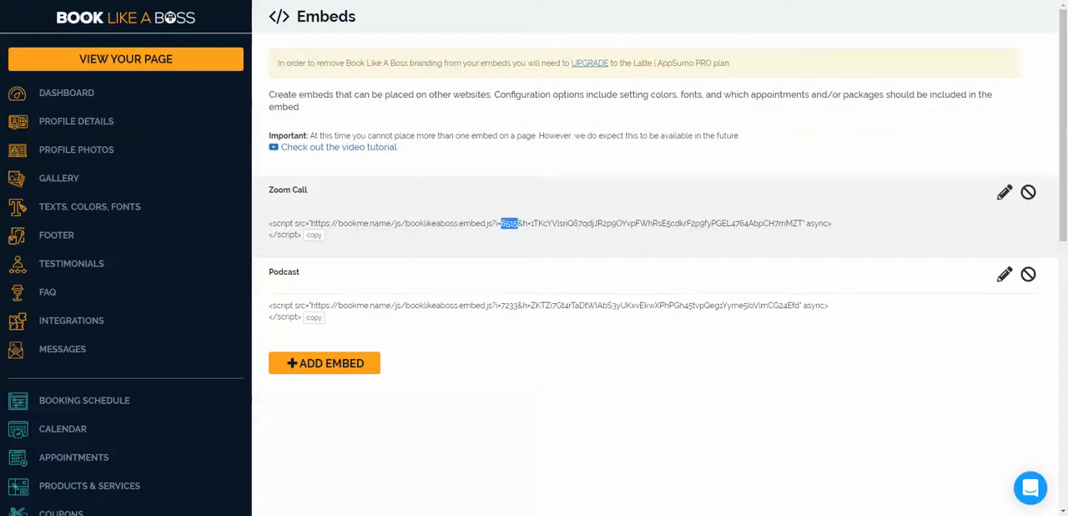
key("ctrl+Tab")
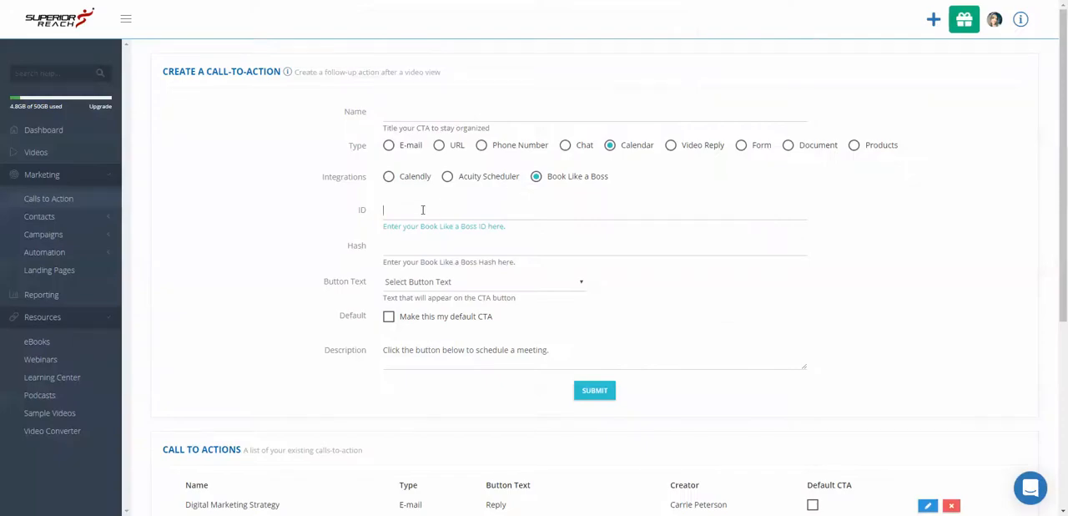
right_click(422, 211)
left_click(448, 276)
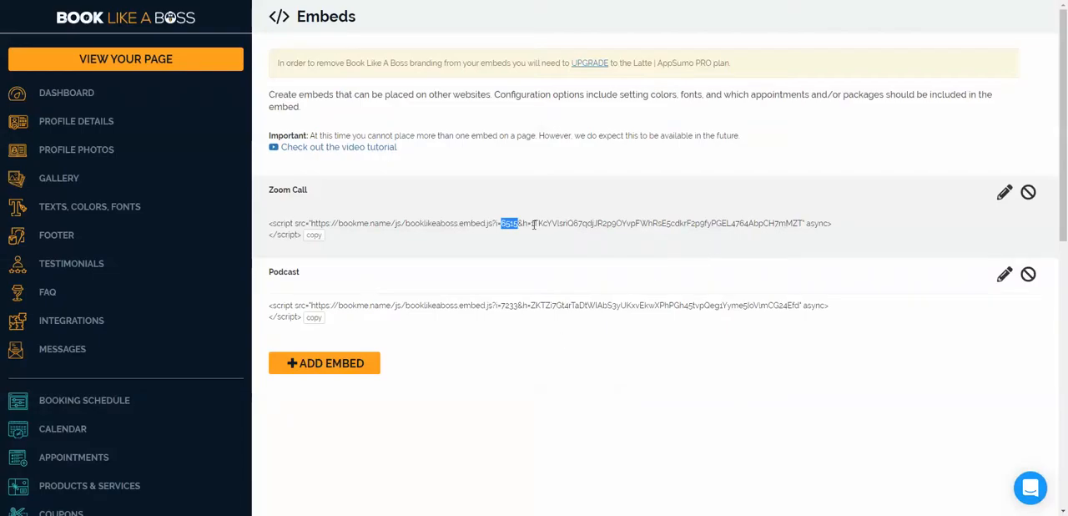
Copy the hash from the Zoom Call embed code in Book Like a Boss and paste it into the call-to-action's Hash
left_click_drag(532, 224, 804, 223)
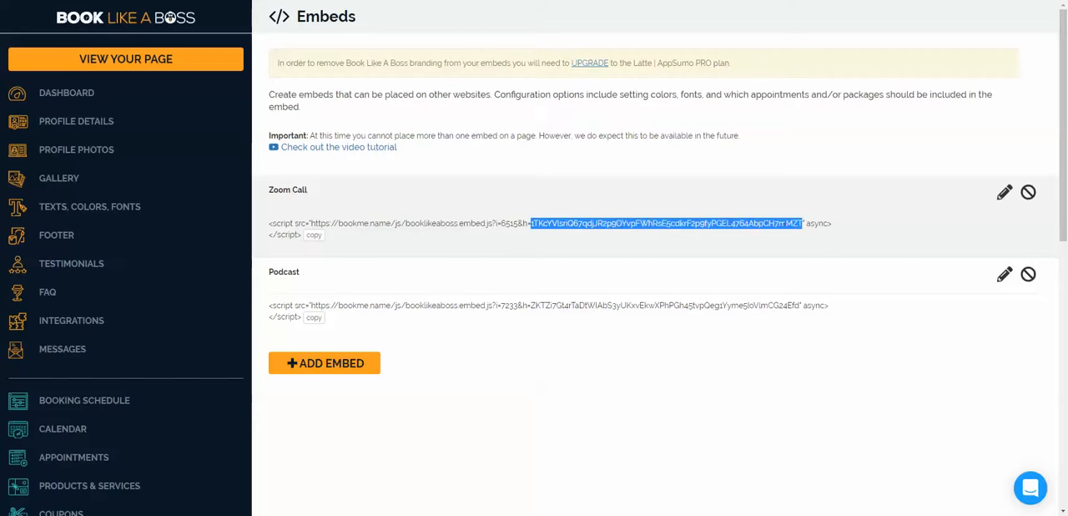
right_click(756, 222)
left_click(776, 228)
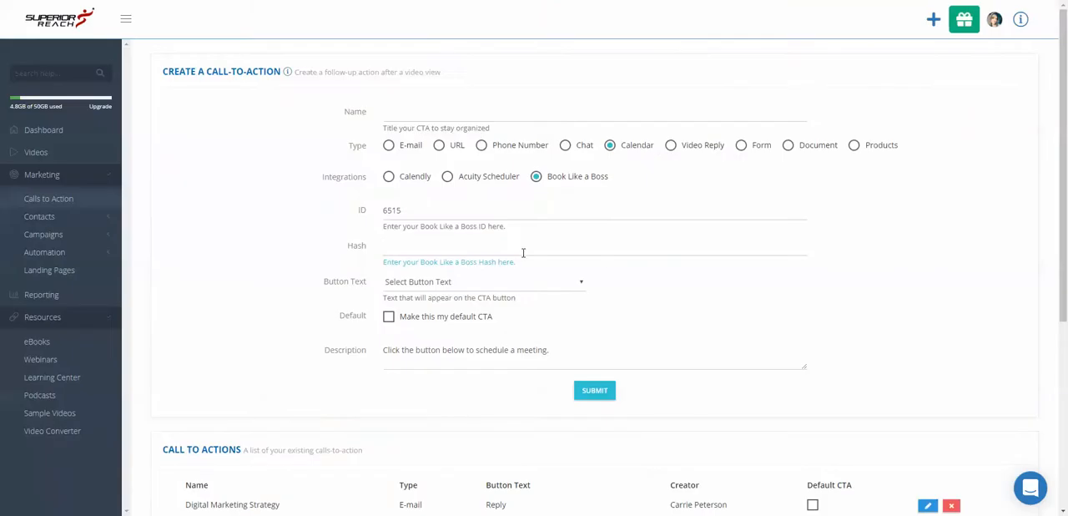
right_click(524, 248)
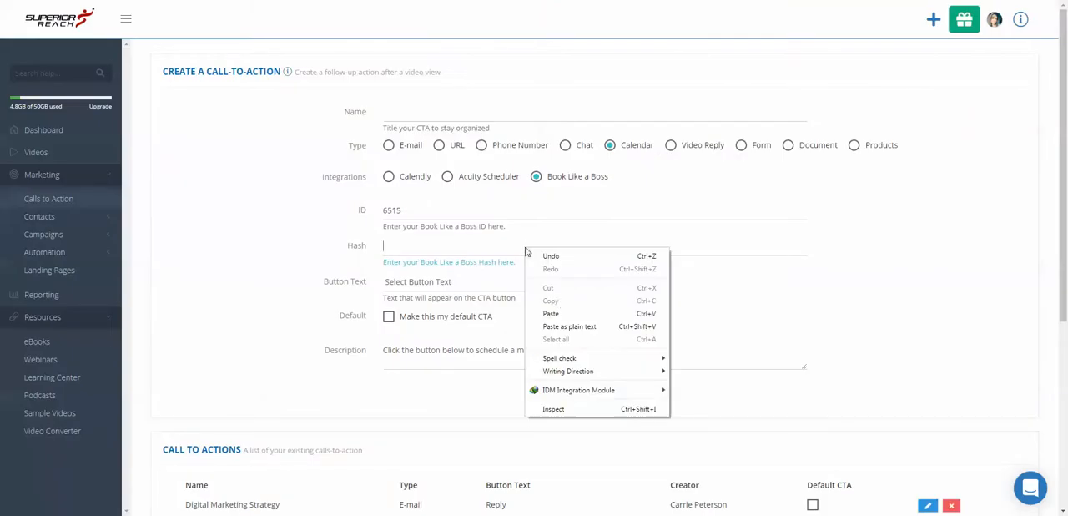
left_click(554, 313)
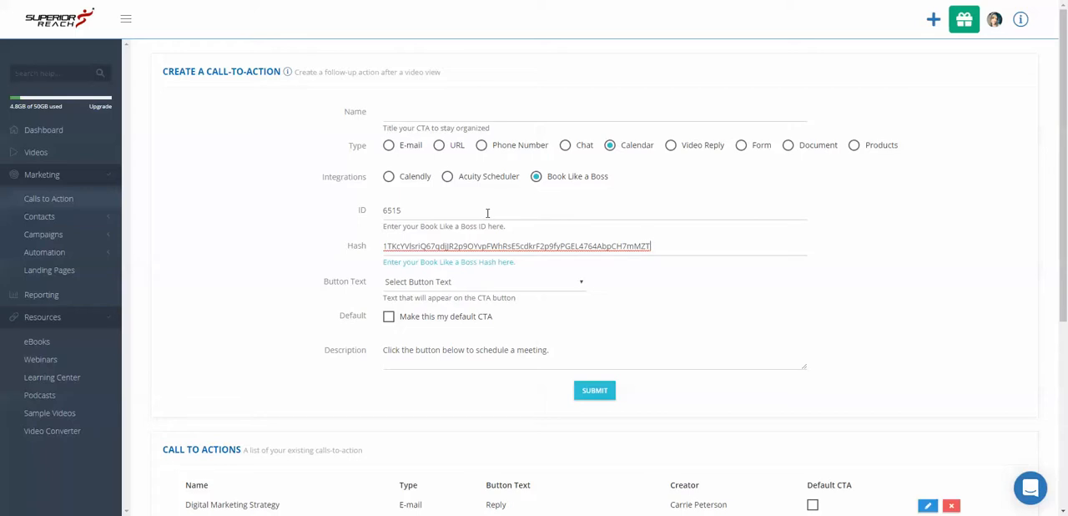
Choose "Book a Time" as the button text and set the description to "Book A time With A Zoom Call"
left_click(488, 285)
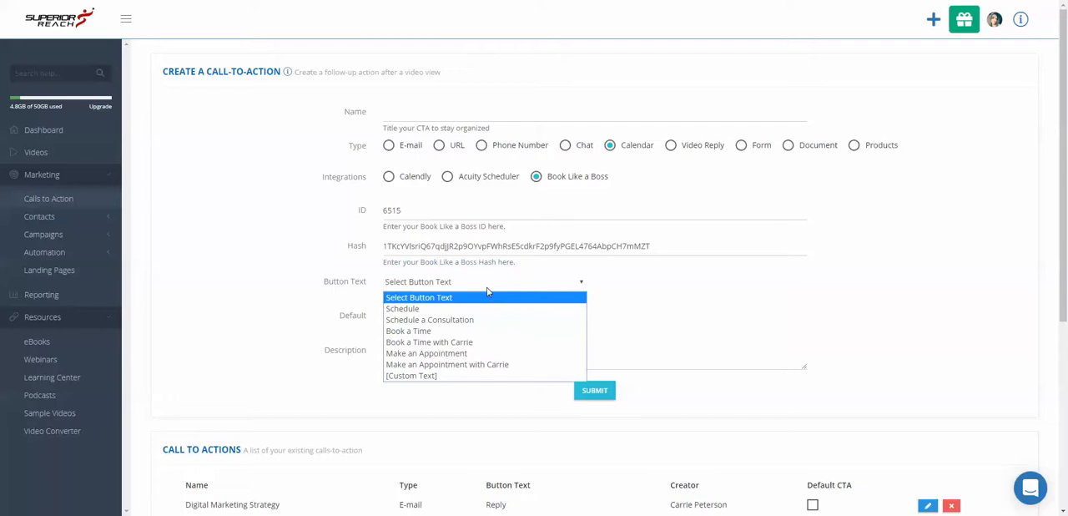
left_click(488, 330)
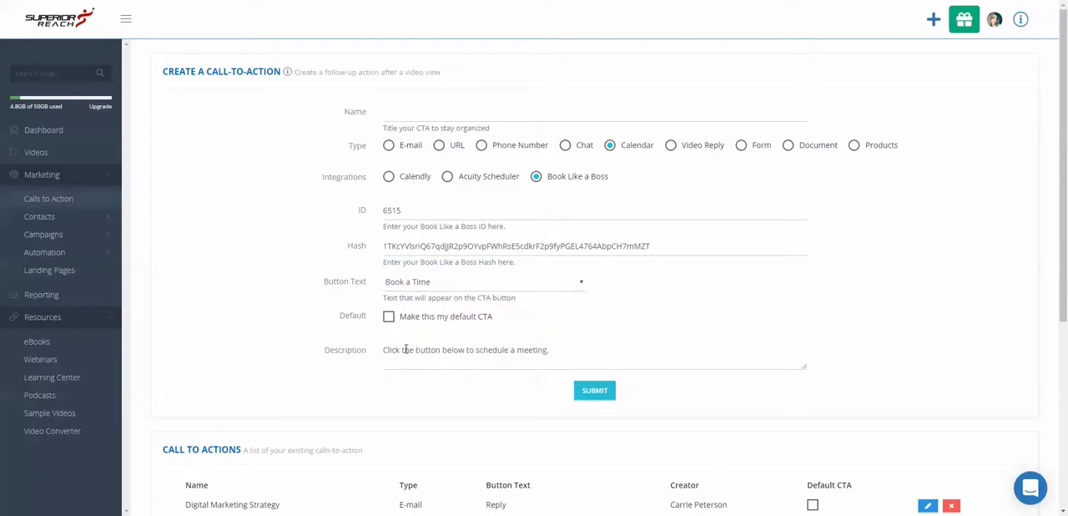
left_click_drag(552, 350, 383, 336)
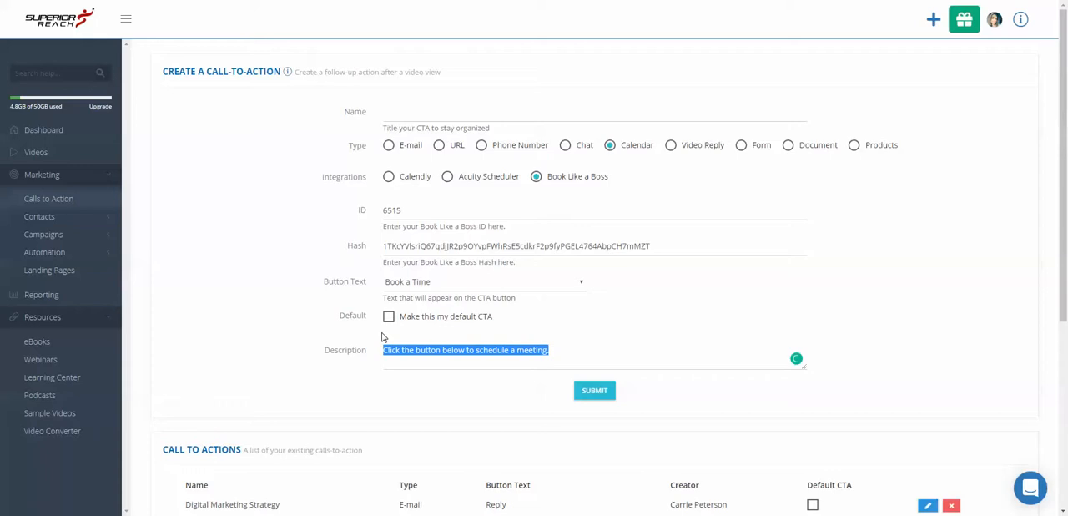
type("Book")
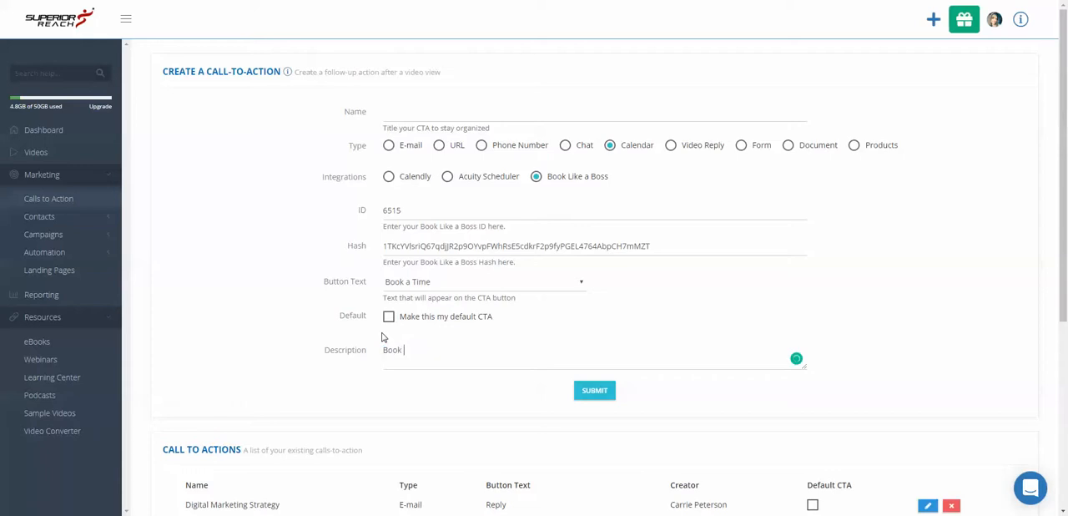
type(" A time on Our Zoom Call")
left_click_drag(451, 349, 430, 354)
key("Delete")
key("Delete")
type("With A")
Name the call-to-action "Zoom Call", make it the default CTA and submit it
left_click(431, 119)
type("Zoom")
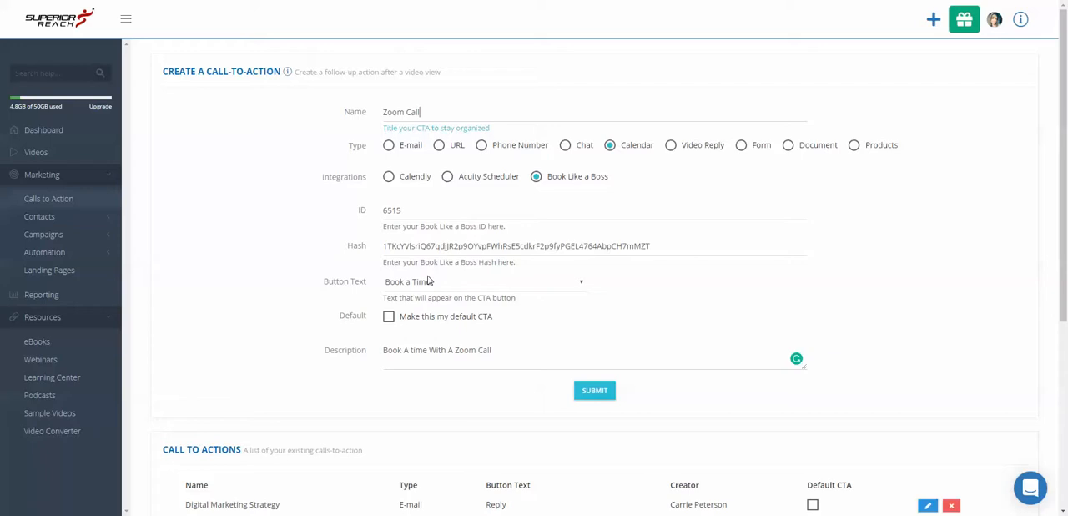
left_click(389, 317)
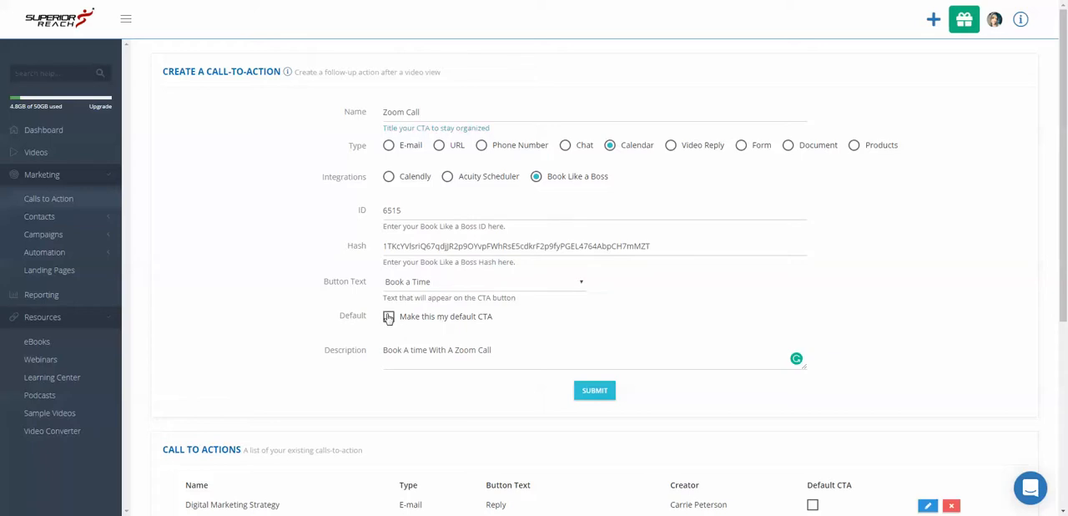
left_click(592, 389)
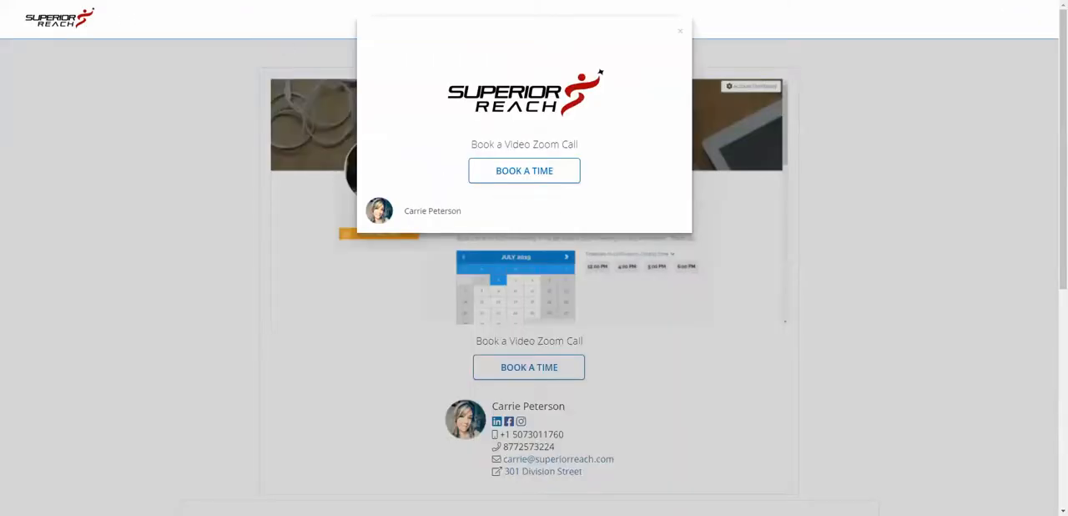
Dismiss the exit pop-up on the public video page and try its Book a Time call-to-action
left_click(296, 325)
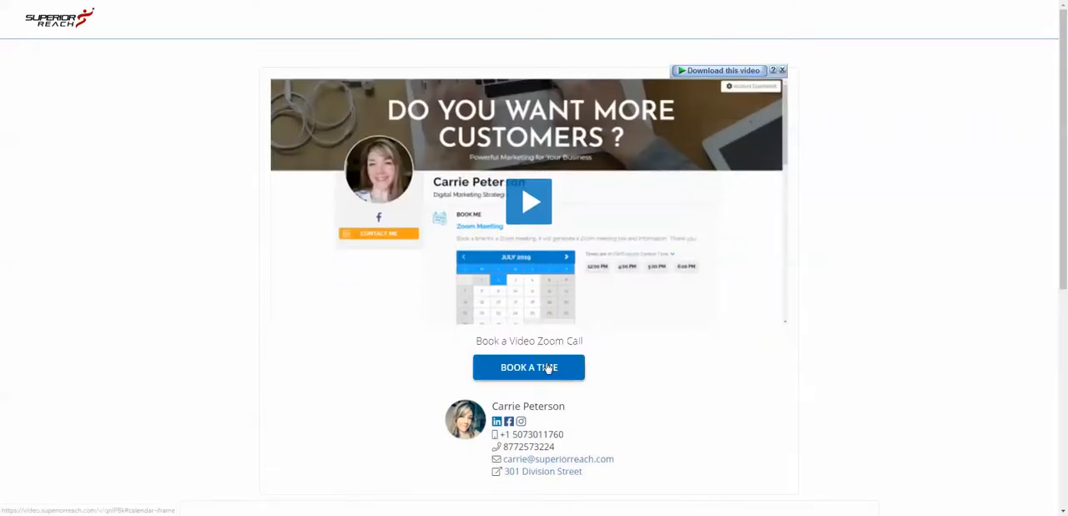
left_click(548, 368)
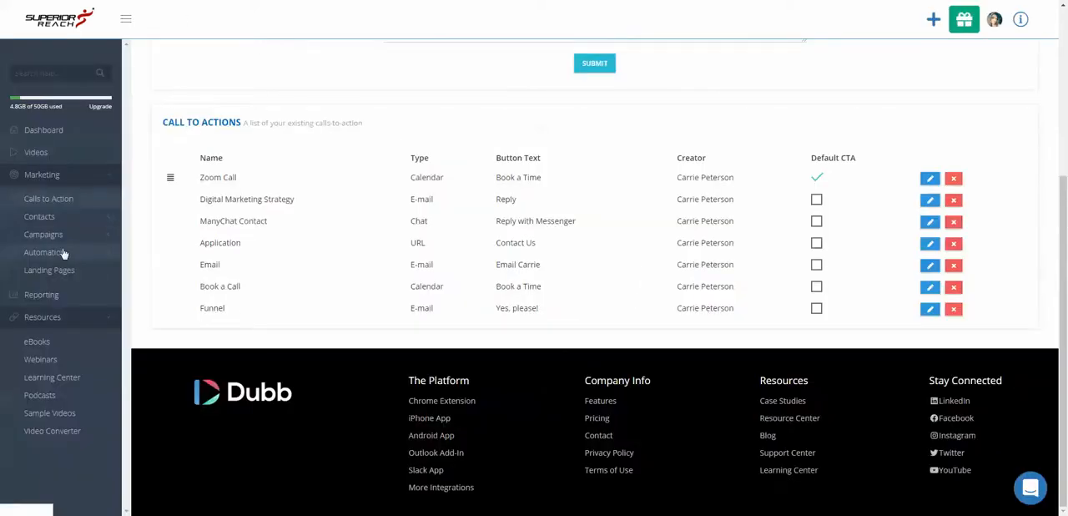
Open the "book launch call" video from the video library for editing
left_click(38, 152)
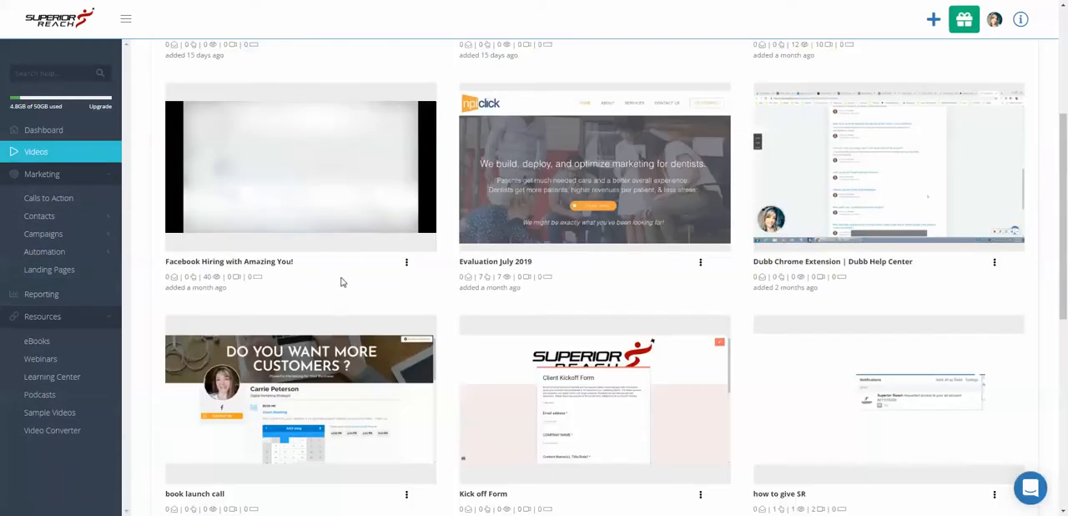
scroll(376, 416, "down", 1)
scroll(377, 417, "down", 1)
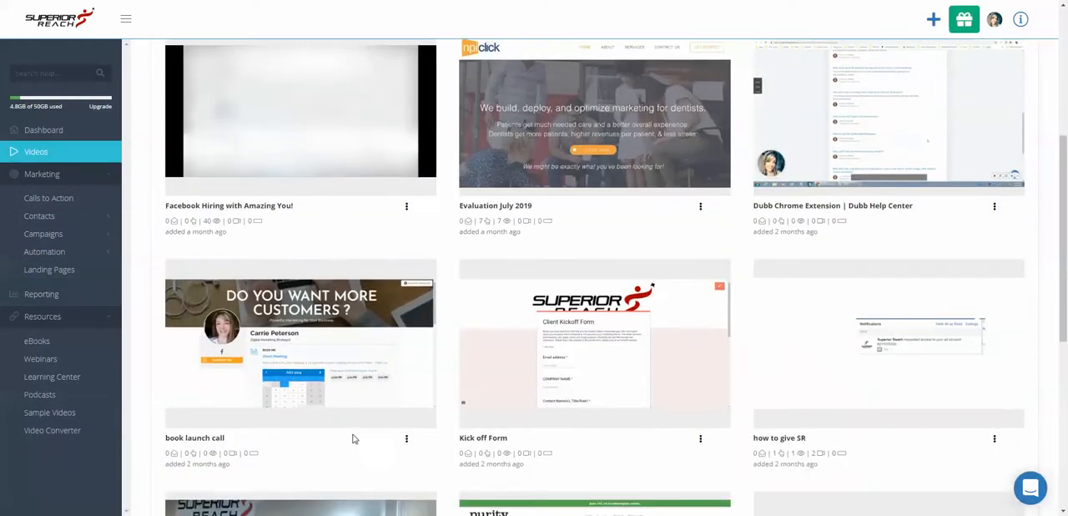
left_click(240, 392)
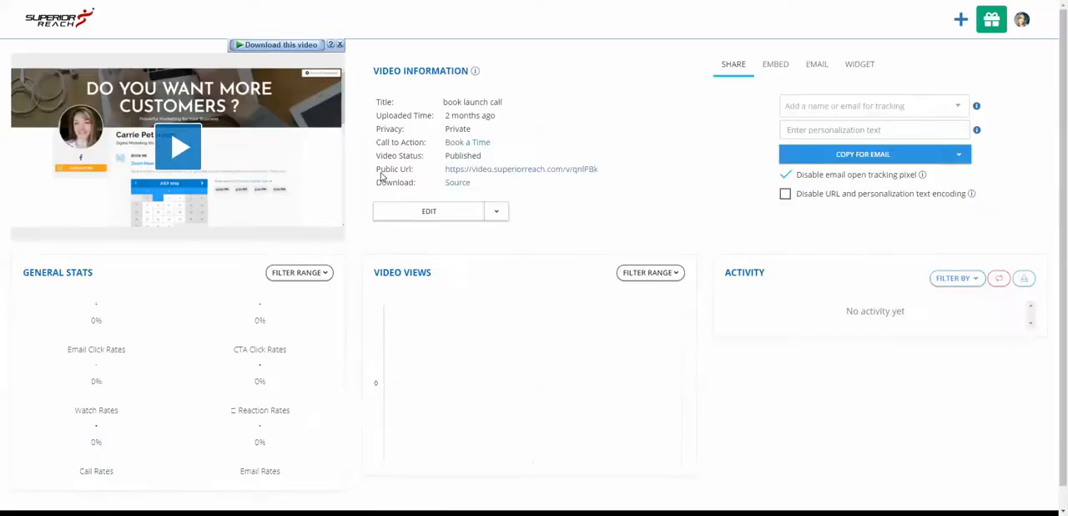
left_click(443, 210)
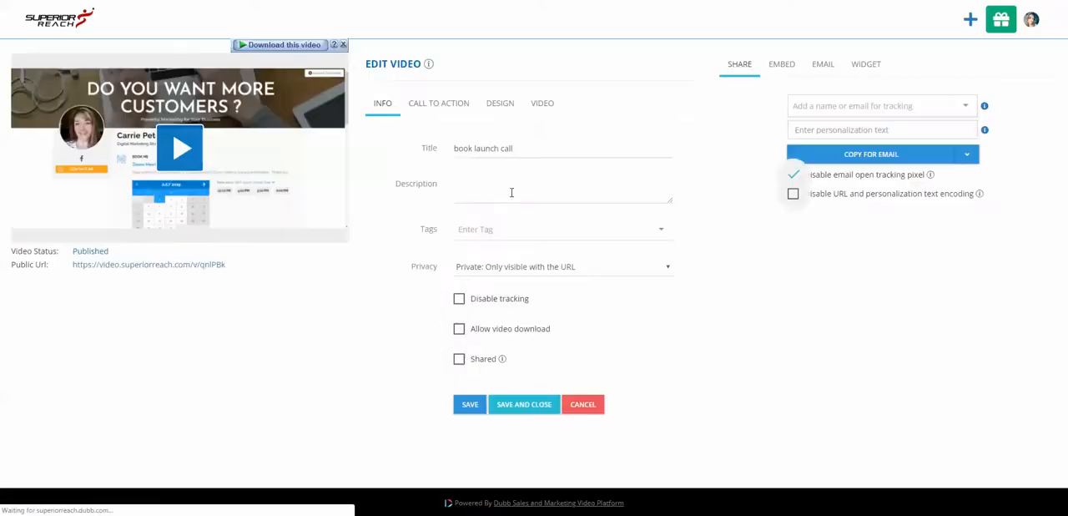
Review the available call-to-action choices for the video, and save and close its settings
left_click(441, 105)
left_click(580, 154)
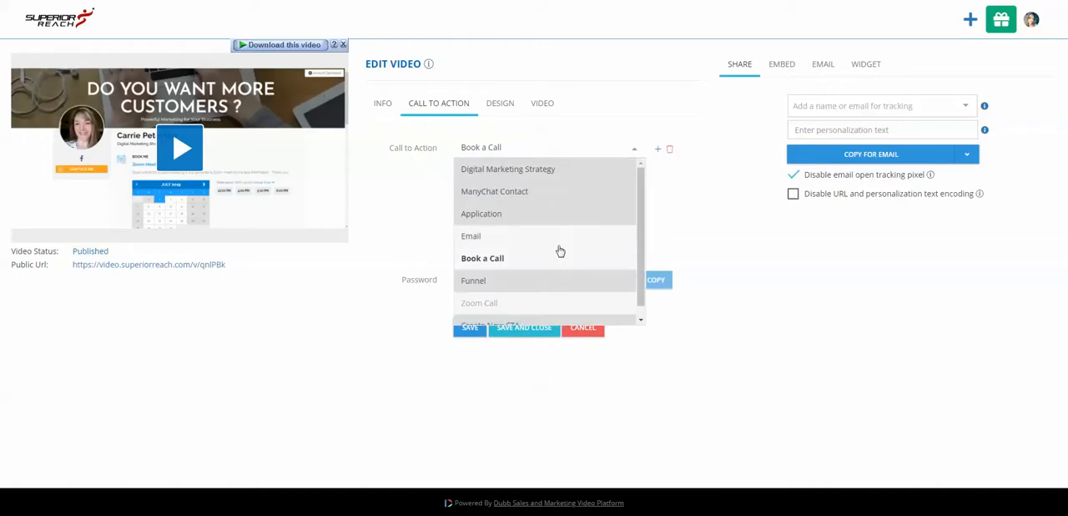
left_click(685, 227)
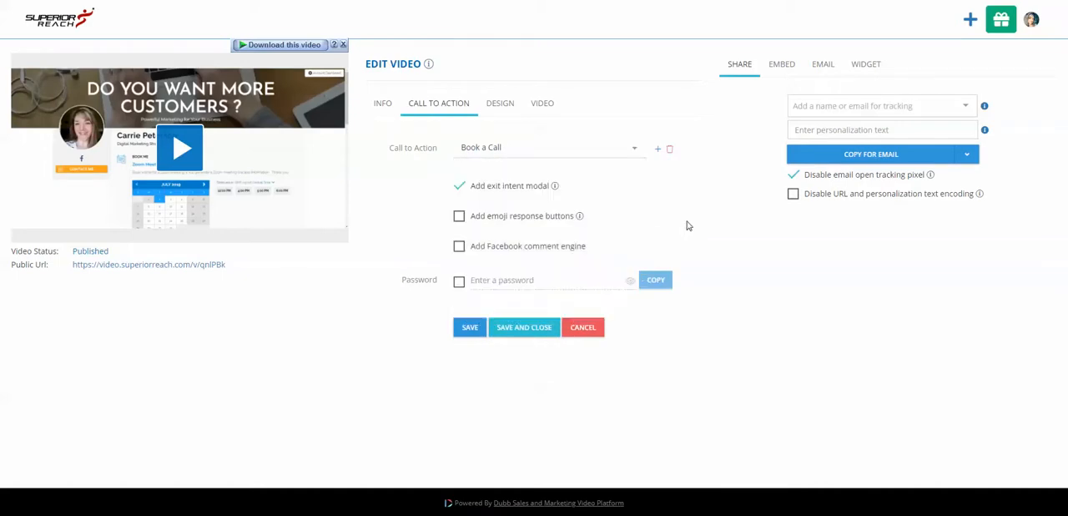
left_click(546, 327)
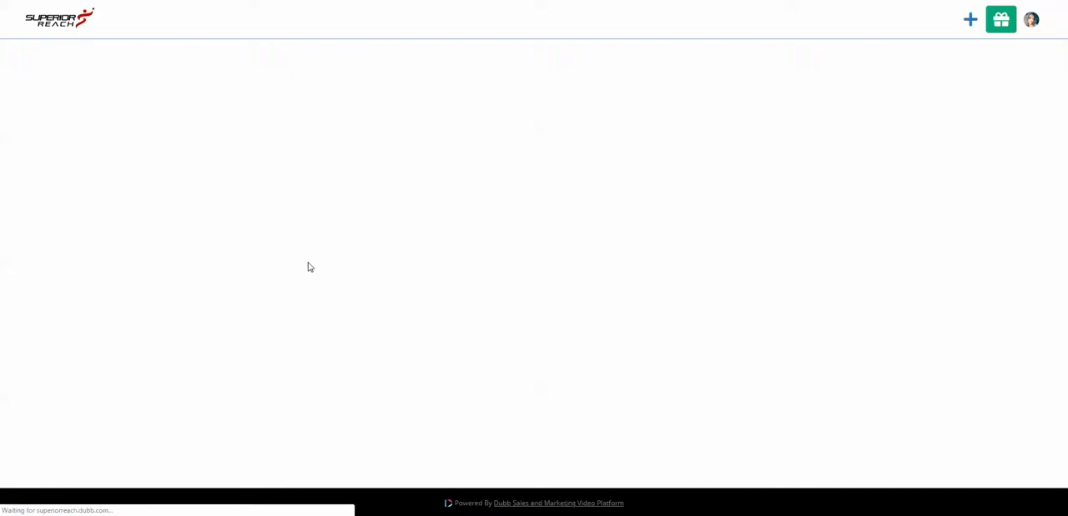
Open the video's public page and view the embedded Zoom Meeting booking calendar
left_click(110, 267)
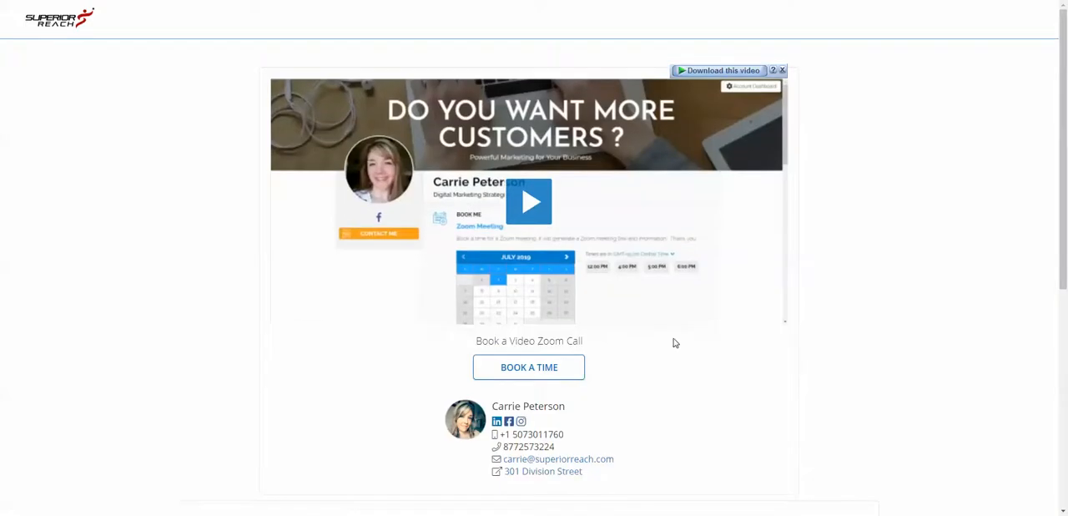
scroll(674, 342, "down", 5)
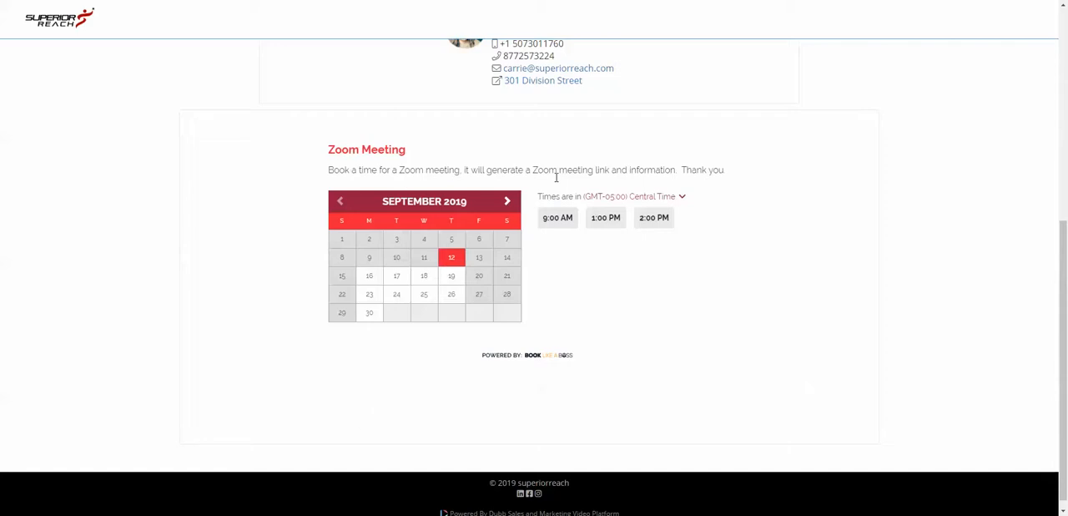